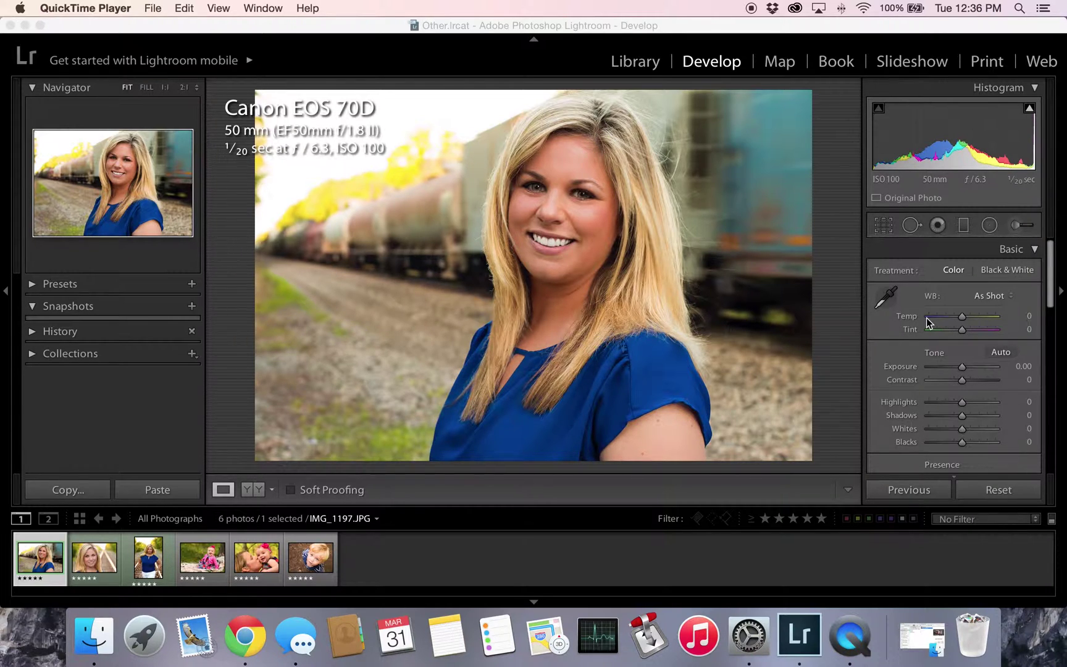
# - Collapse the Basic and Lens Corrections panels to reveal the Effects panel's Post-Crop Vignetting settings
pyautogui.click(981, 445)
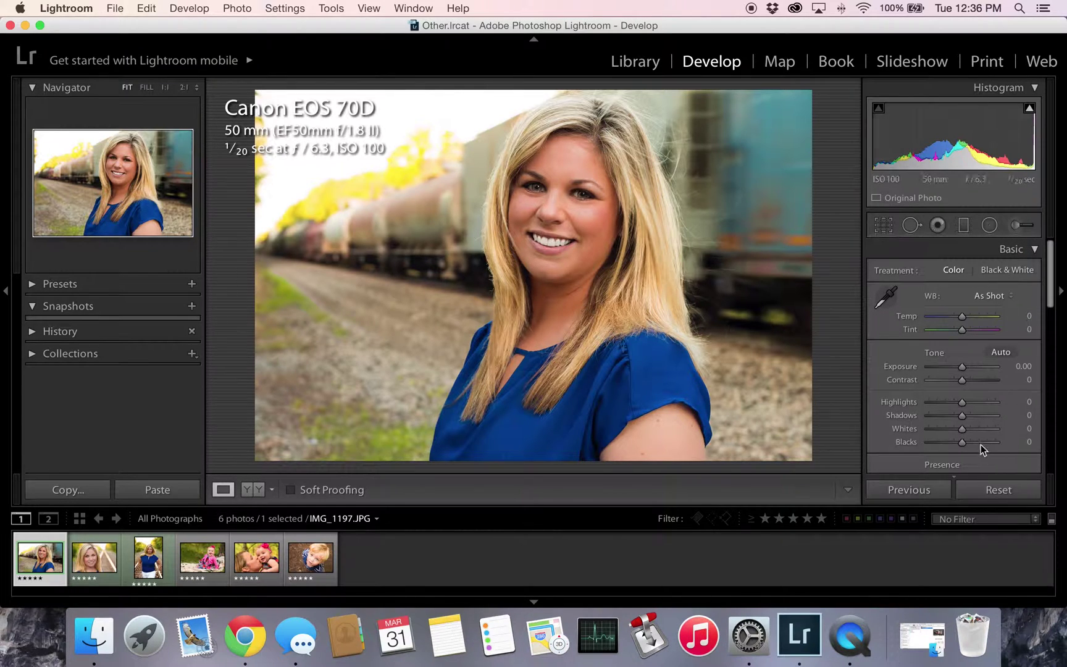
pyautogui.click(1025, 249)
pyautogui.scroll(-2, 1001, 341)
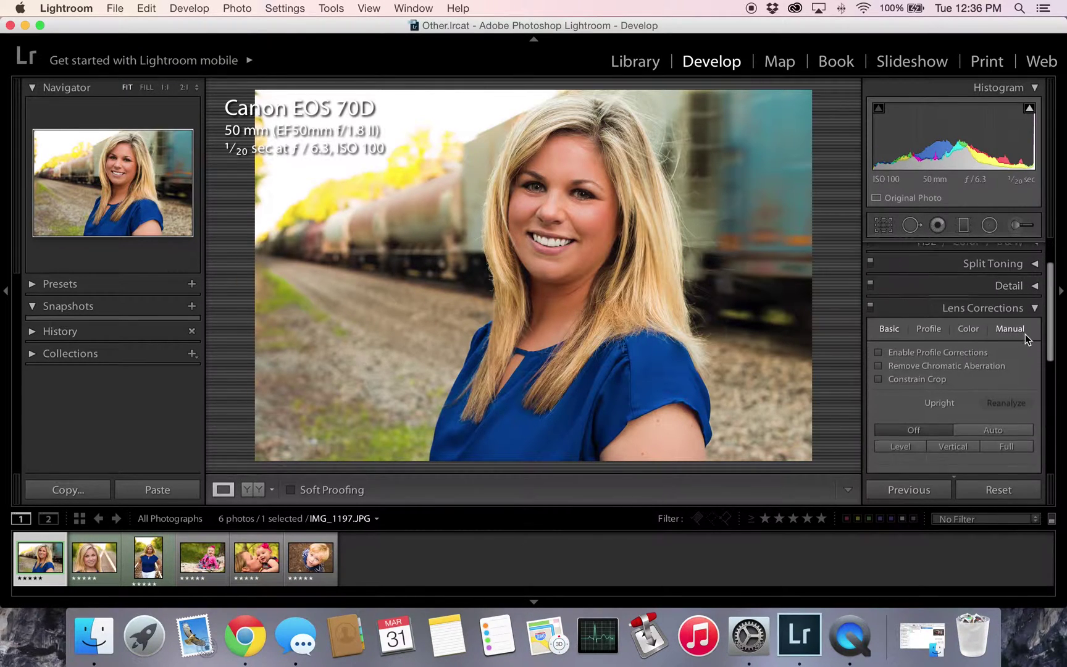
pyautogui.click(1026, 299)
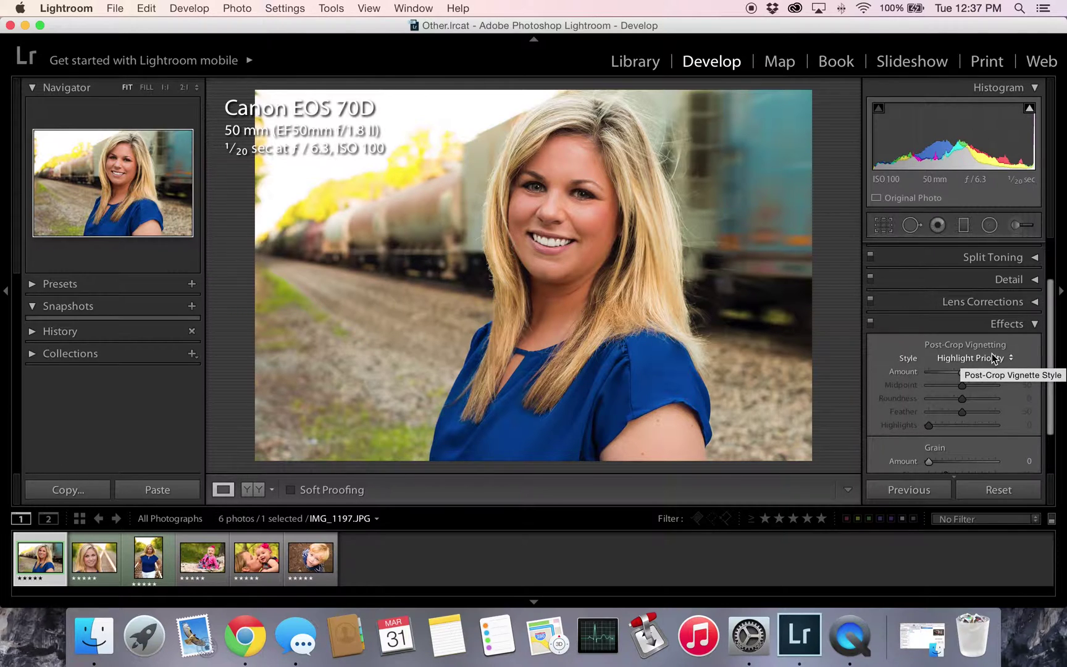
# - Crop the photo to a portrait frame with the woman filling the narrow crop
pyautogui.press('r')
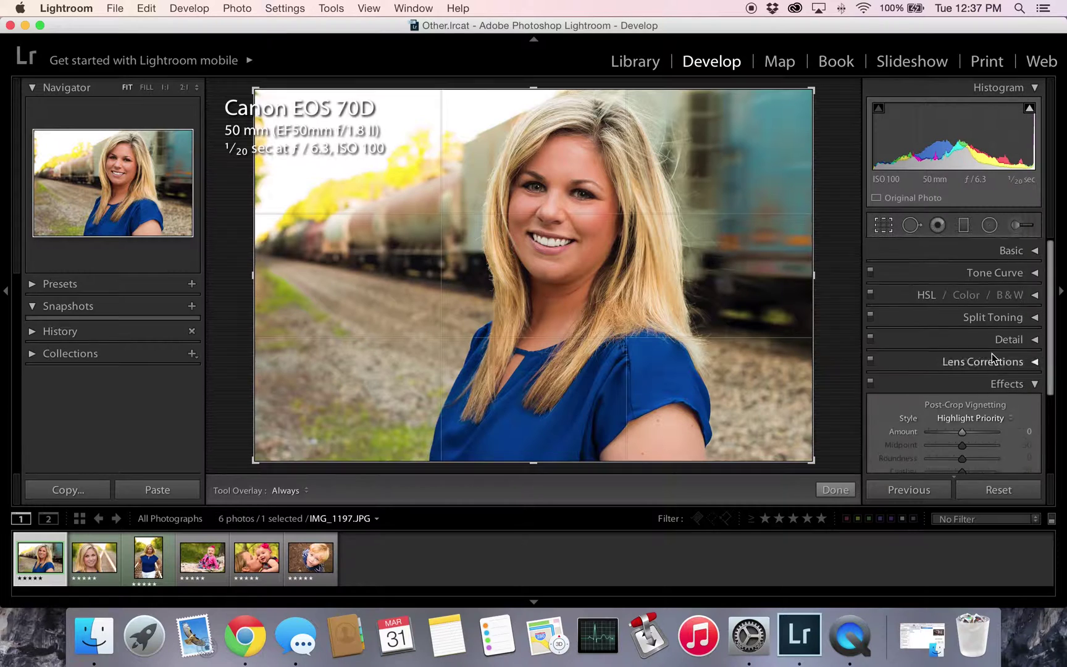
pyautogui.press('x')
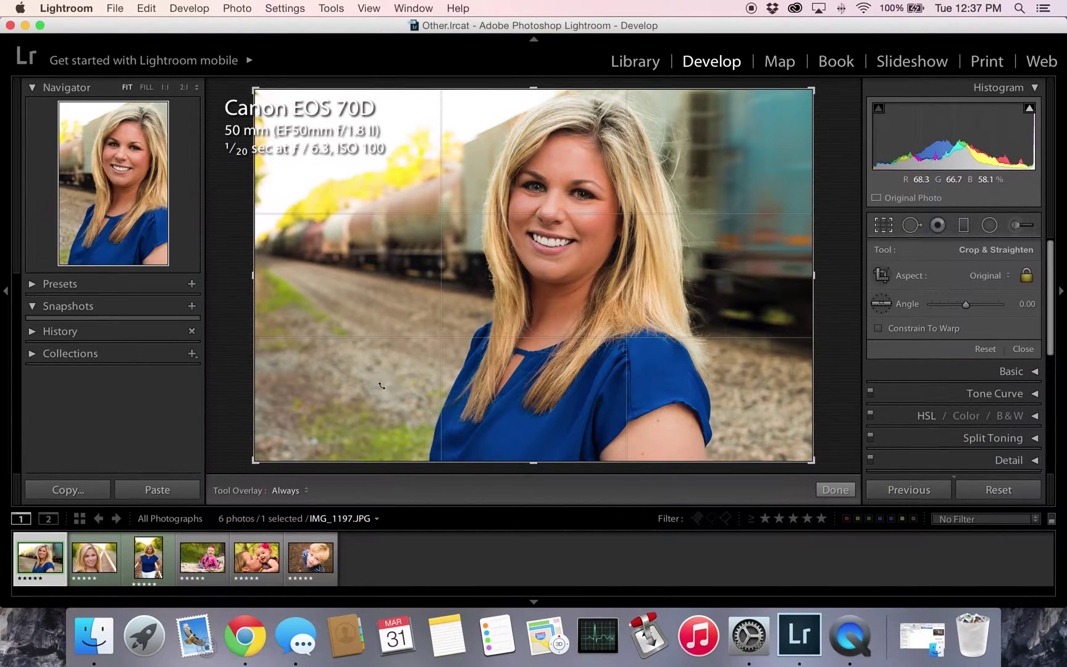
pyautogui.moveTo(528, 300); pyautogui.dragTo(493, 301)
pyautogui.press('Return')
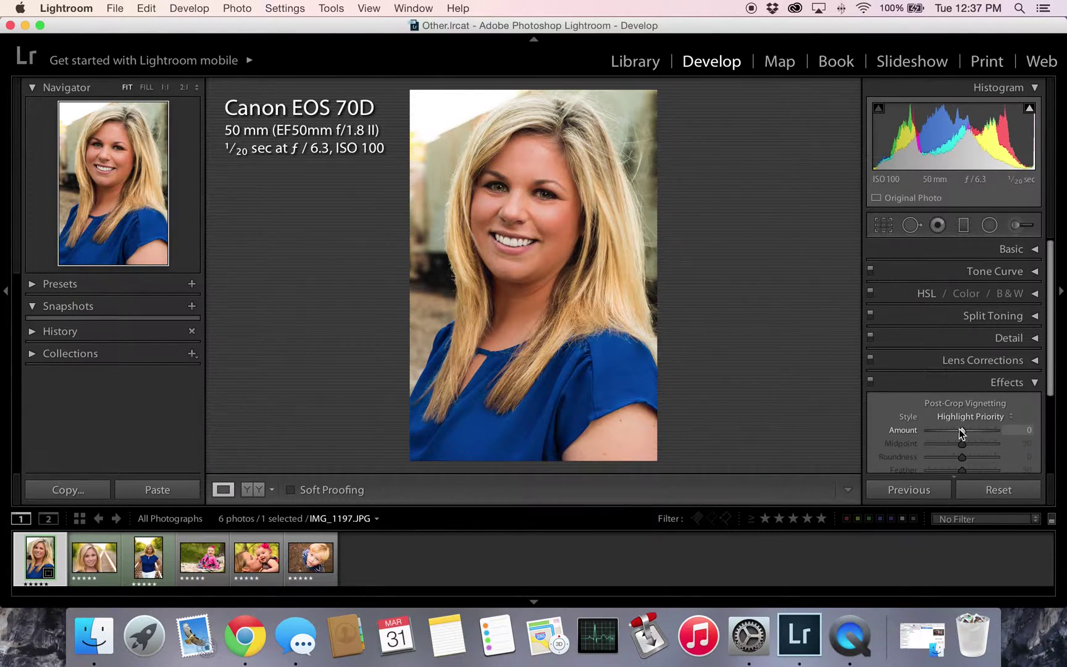
# - Set the post-crop vignette Amount to -56 and undo the accidental reject flag
pyautogui.moveTo(962, 430); pyautogui.dragTo(945, 442)
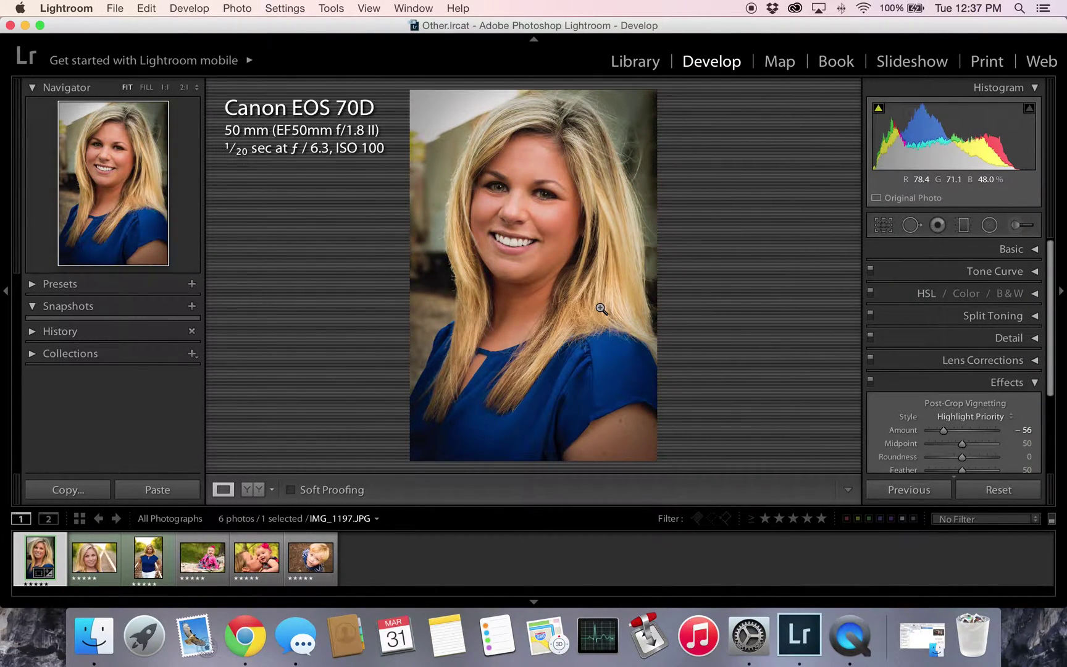
pyautogui.press('x')
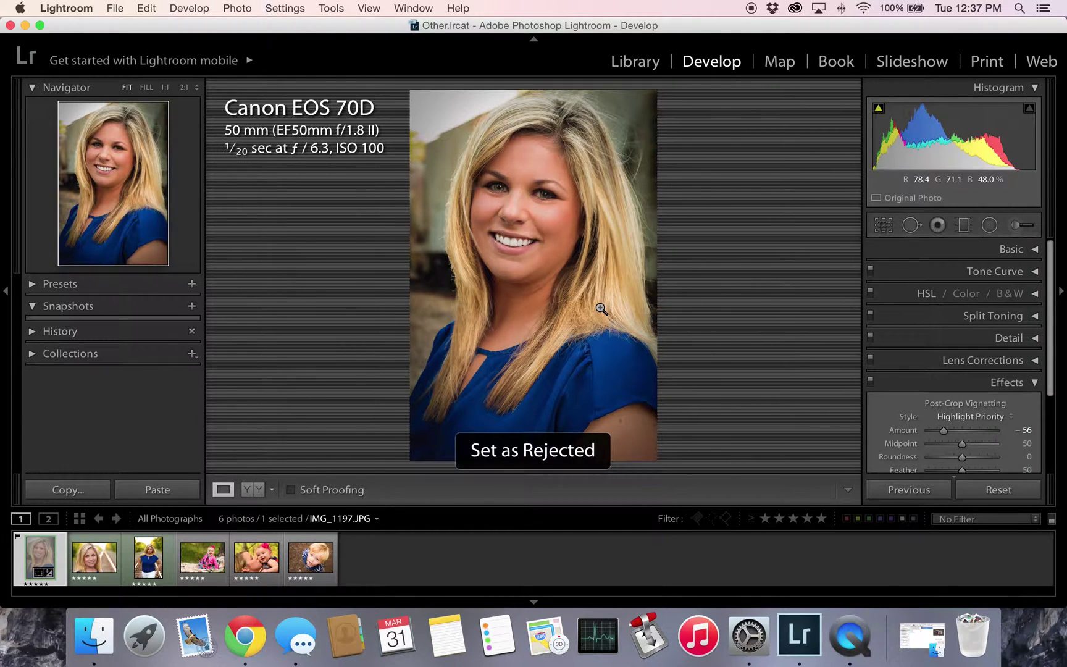
pyautogui.press('super+z')
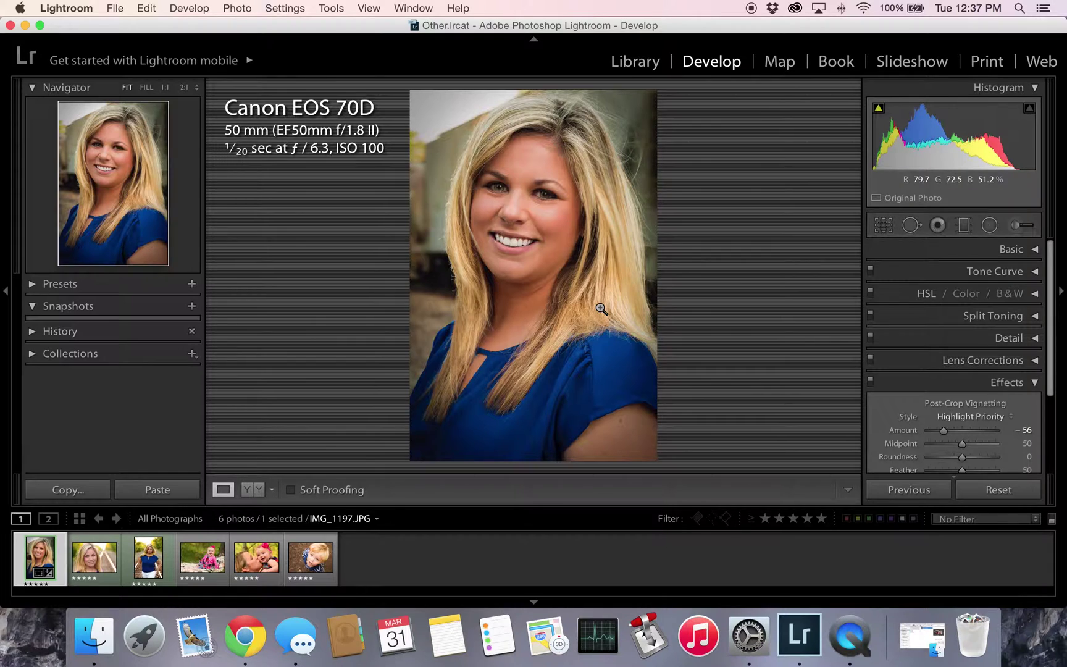
# - Re-crop the photo to a landscape frame centred on the woman
pyautogui.press('r')
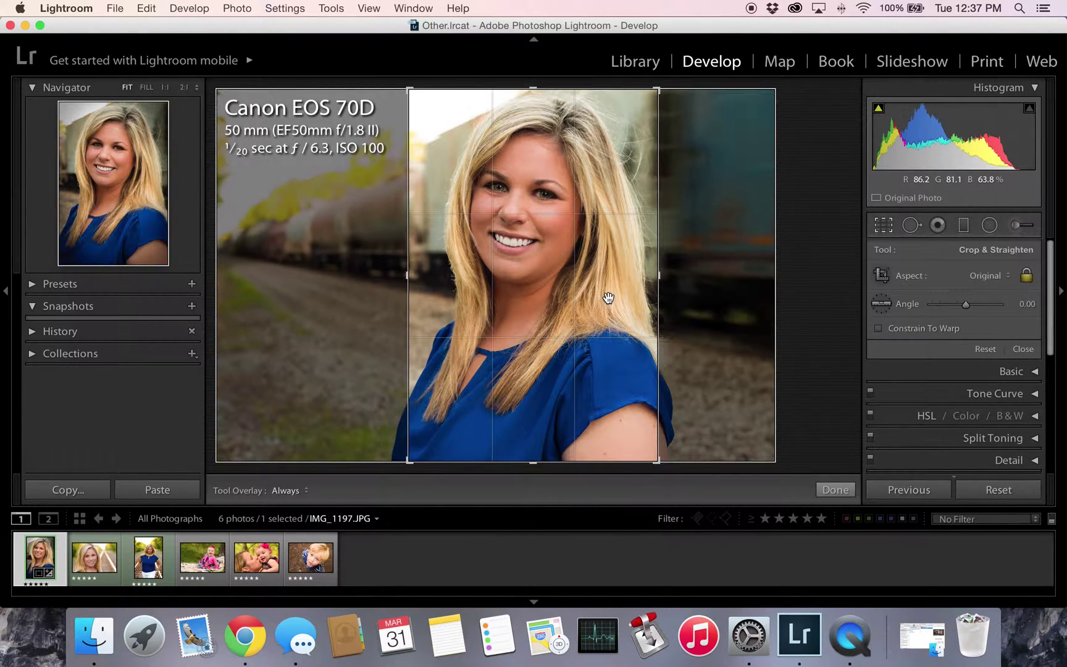
pyautogui.press('x')
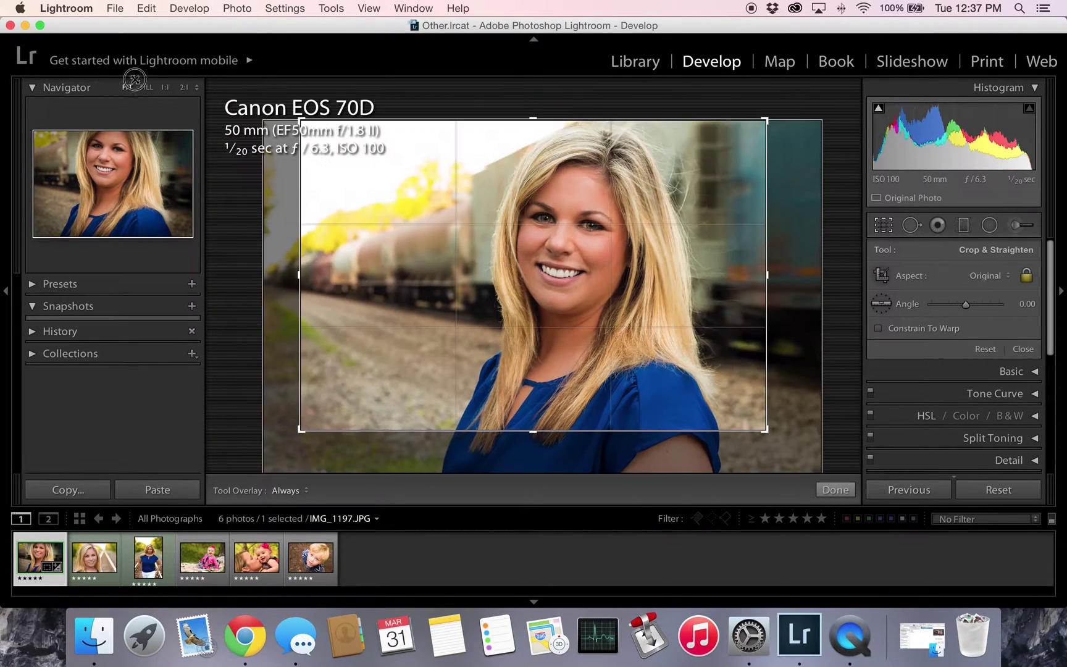
pyautogui.moveTo(764, 430); pyautogui.dragTo(786, 443)
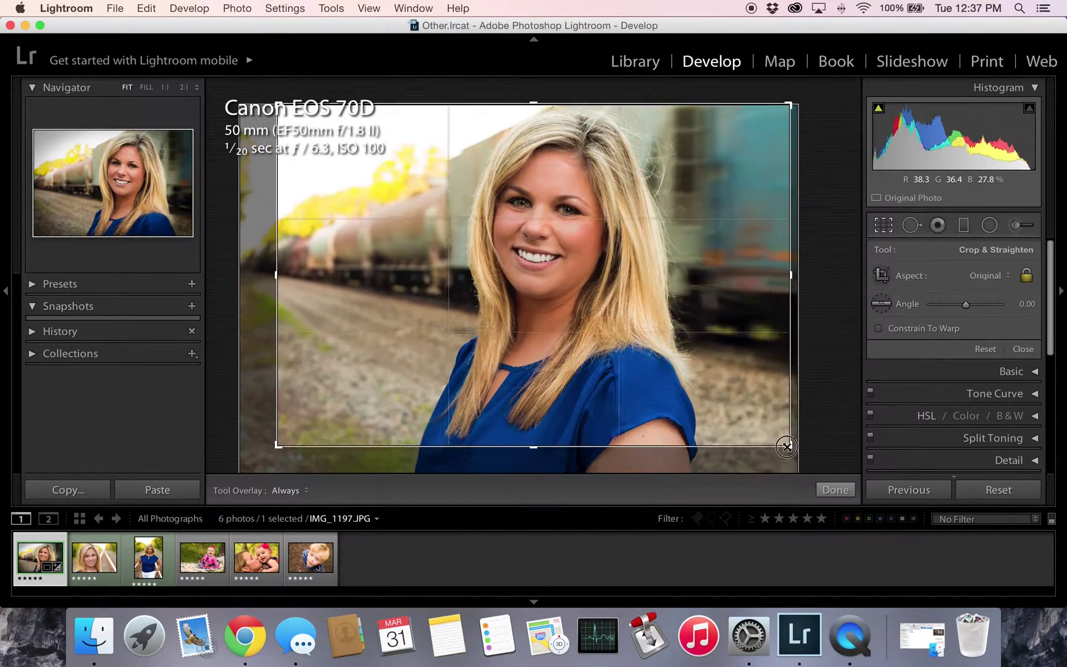
pyautogui.moveTo(703, 341); pyautogui.dragTo(731, 345)
pyautogui.press('Return')
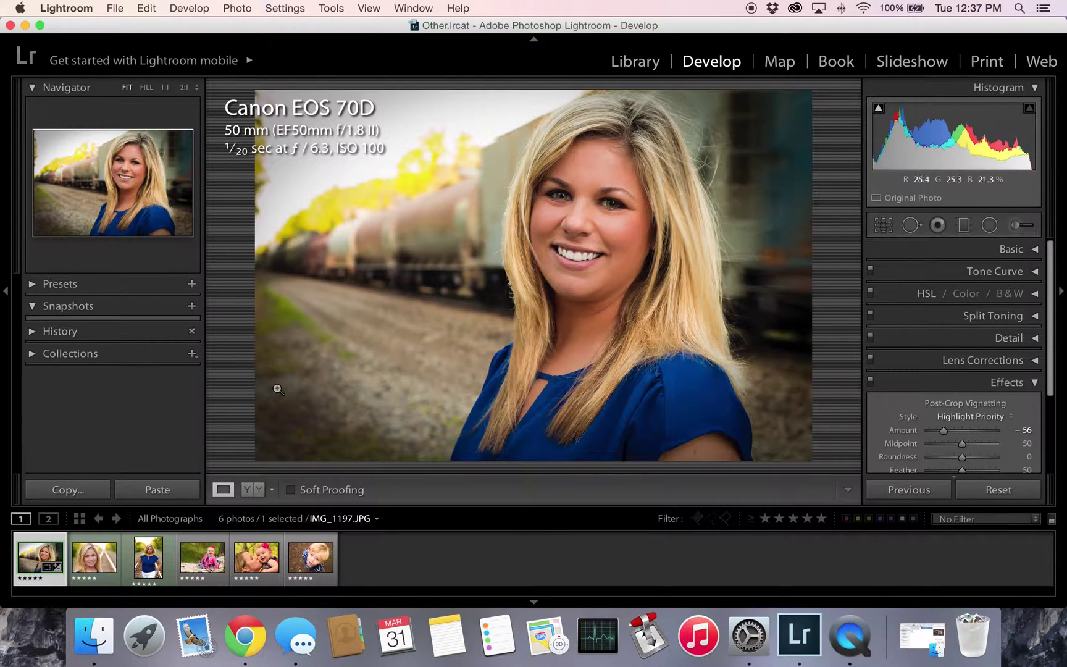
# - Expand the crop to cover the whole image
pyautogui.press('r')
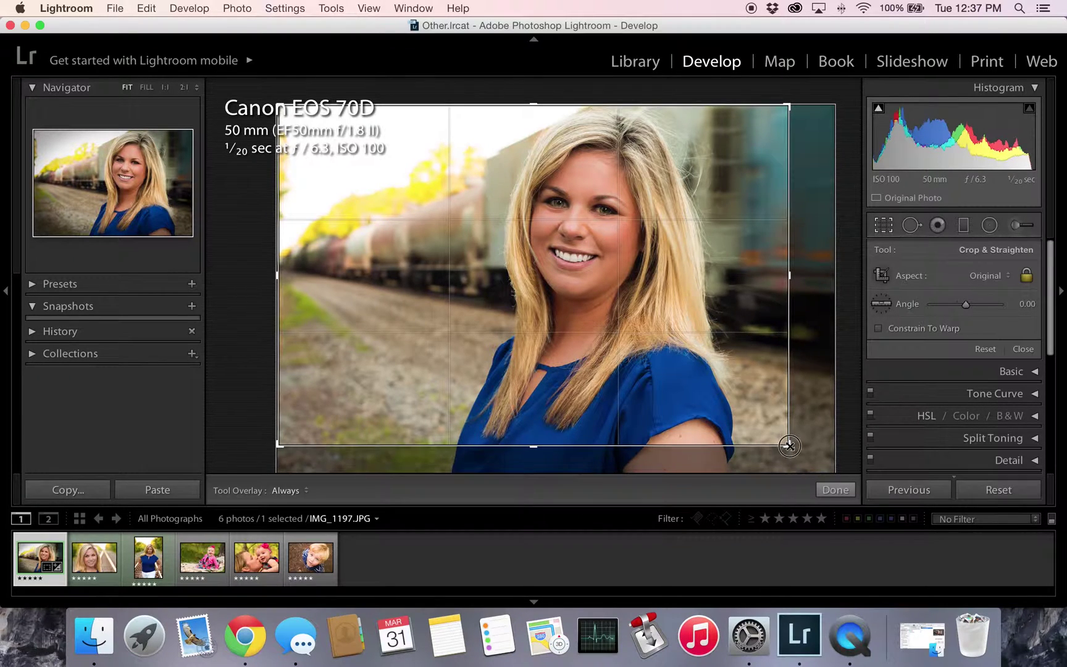
pyautogui.moveTo(789, 445); pyautogui.dragTo(846, 452)
pyautogui.press('r')
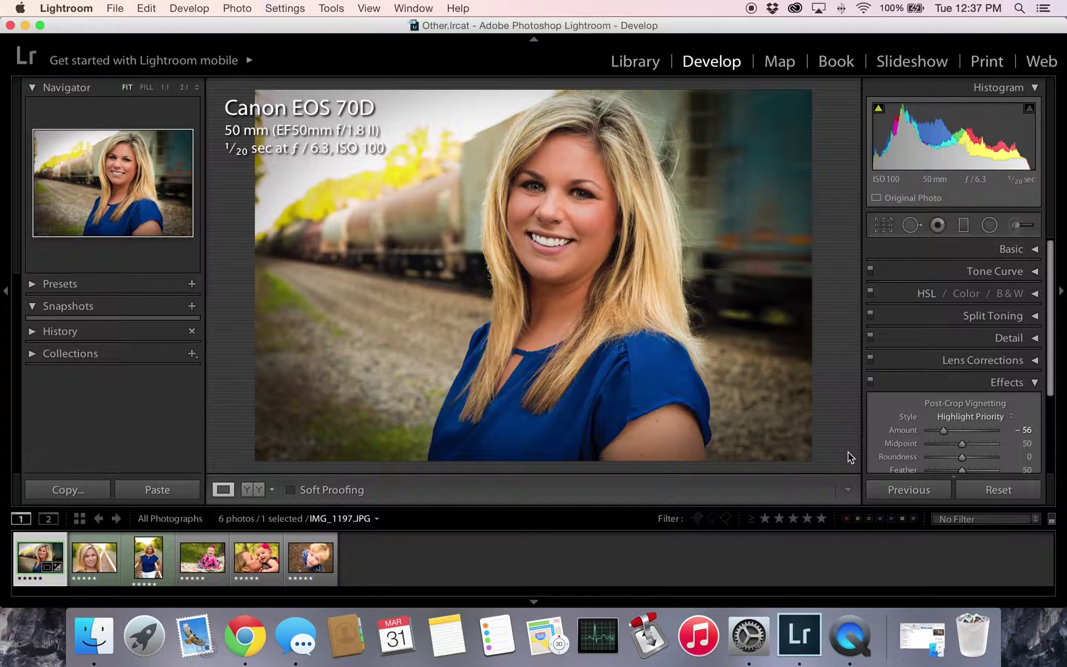
# - Soften the vignette Amount to -39 while trying out the Midpoint slider
pyautogui.scroll(-2, 890, 405)
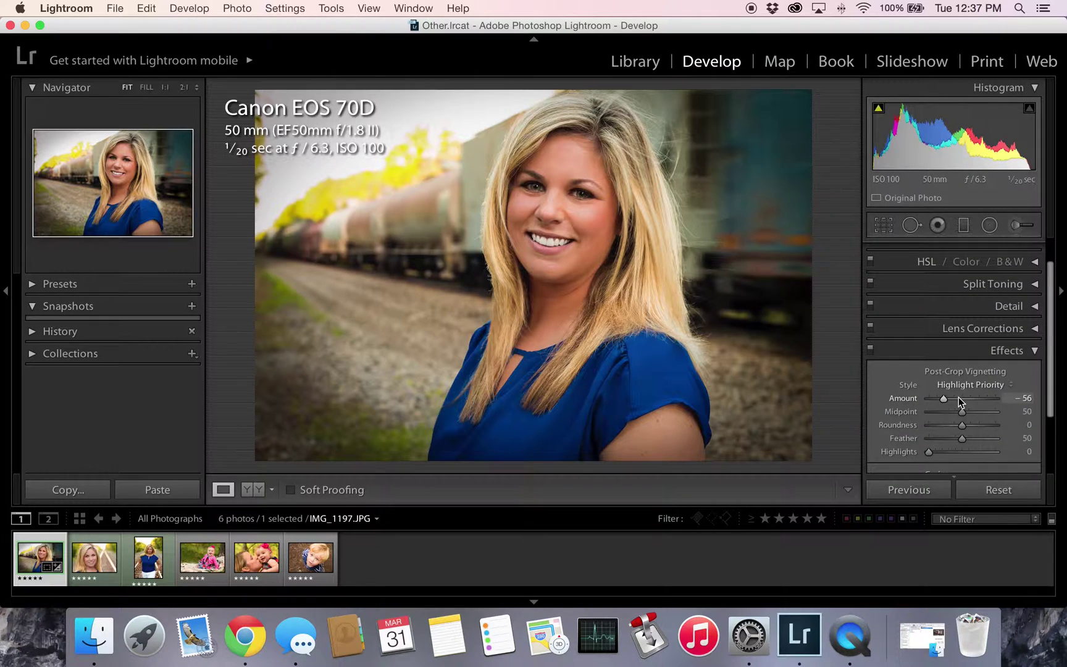
pyautogui.moveTo(948, 399); pyautogui.dragTo(902, 431)
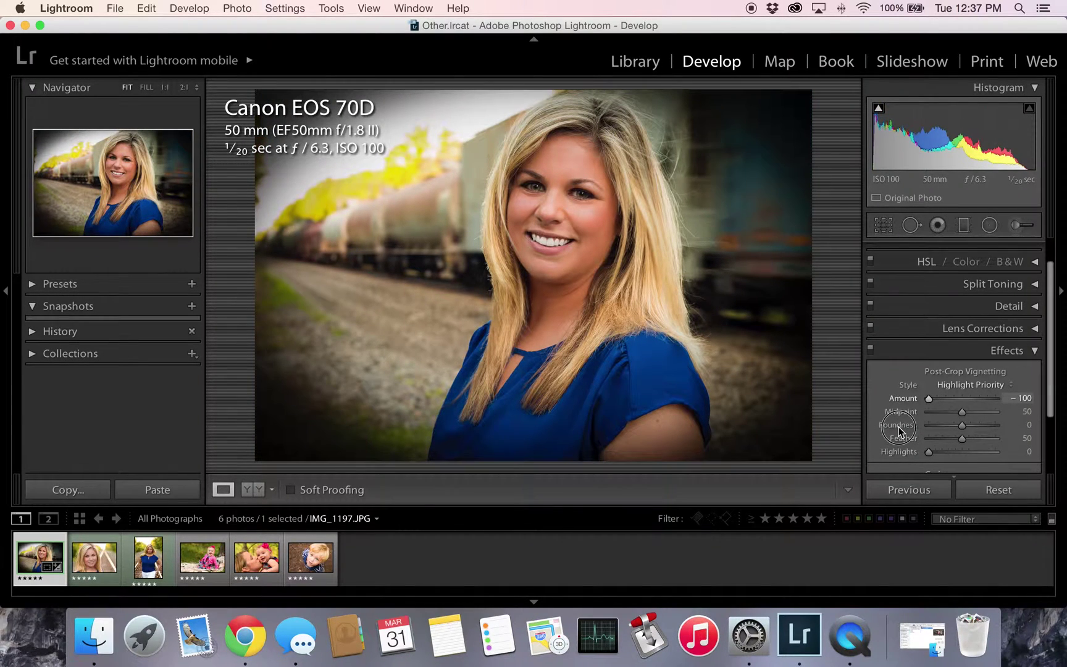
pyautogui.moveTo(964, 414)
pyautogui.mouseDown()
pyautogui.moveTo(903, 427)
pyautogui.moveTo(996, 420)
pyautogui.moveTo(963, 427)
pyautogui.moveTo(940, 395)
pyautogui.moveTo(965, 399)
pyautogui.moveTo(952, 402)
pyautogui.mouseUp()
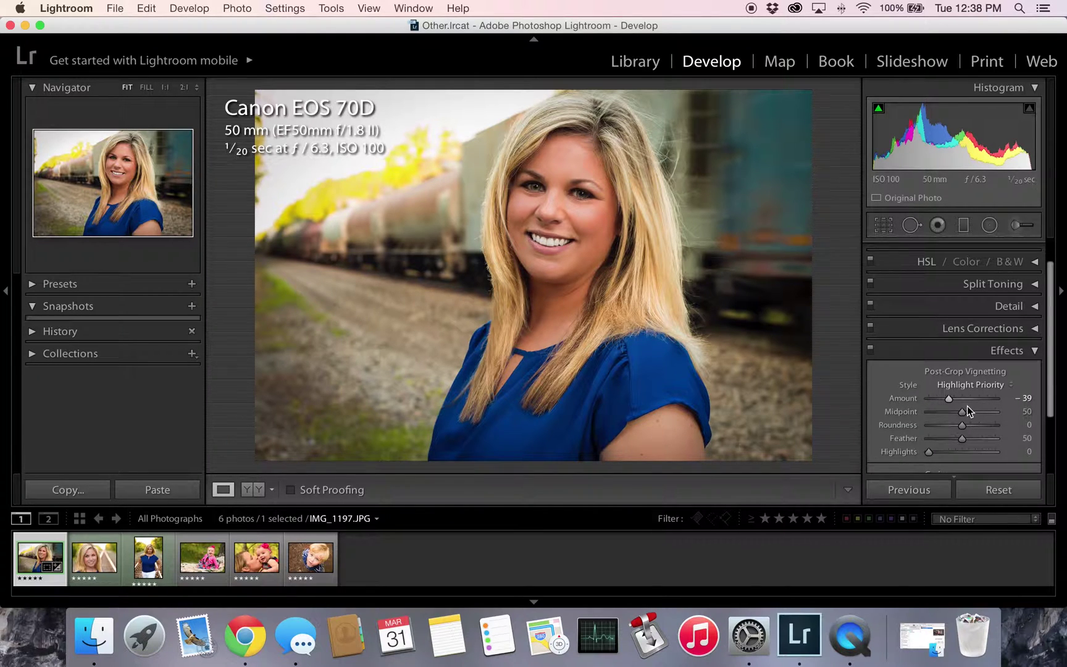
# - Move the vignette Midpoint to 63, keeping Amount -39 and Feather 50
pyautogui.moveTo(963, 412); pyautogui.dragTo(865, 446)
pyautogui.scroll(-1, 969, 417)
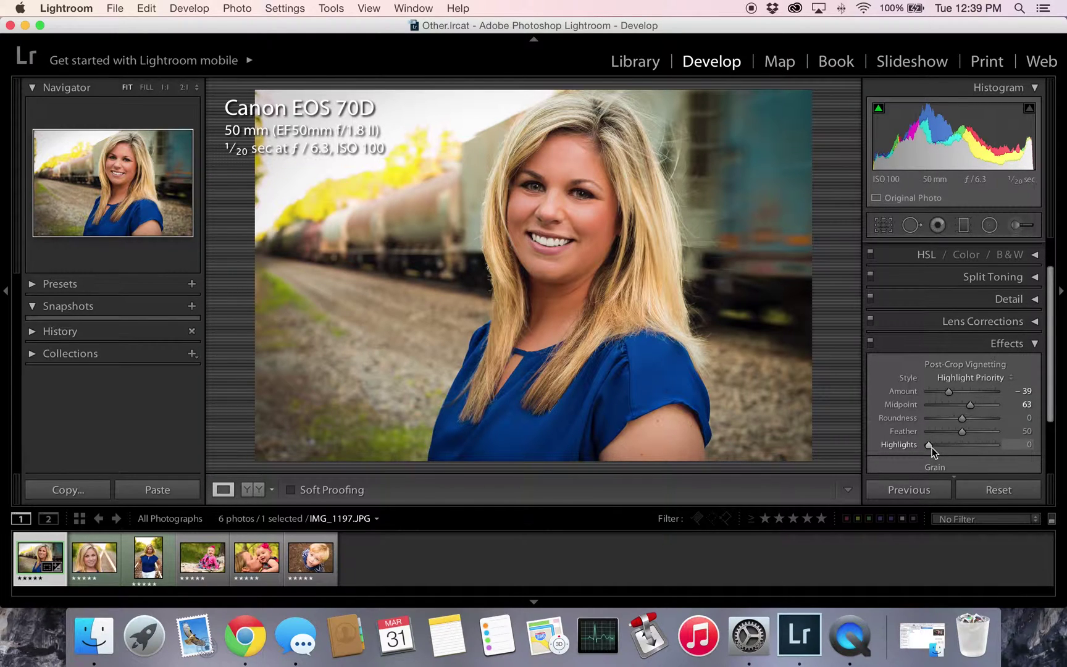
# - Raise the post-crop vignette Highlights slider to 52
pyautogui.moveTo(931, 450); pyautogui.dragTo(967, 456)
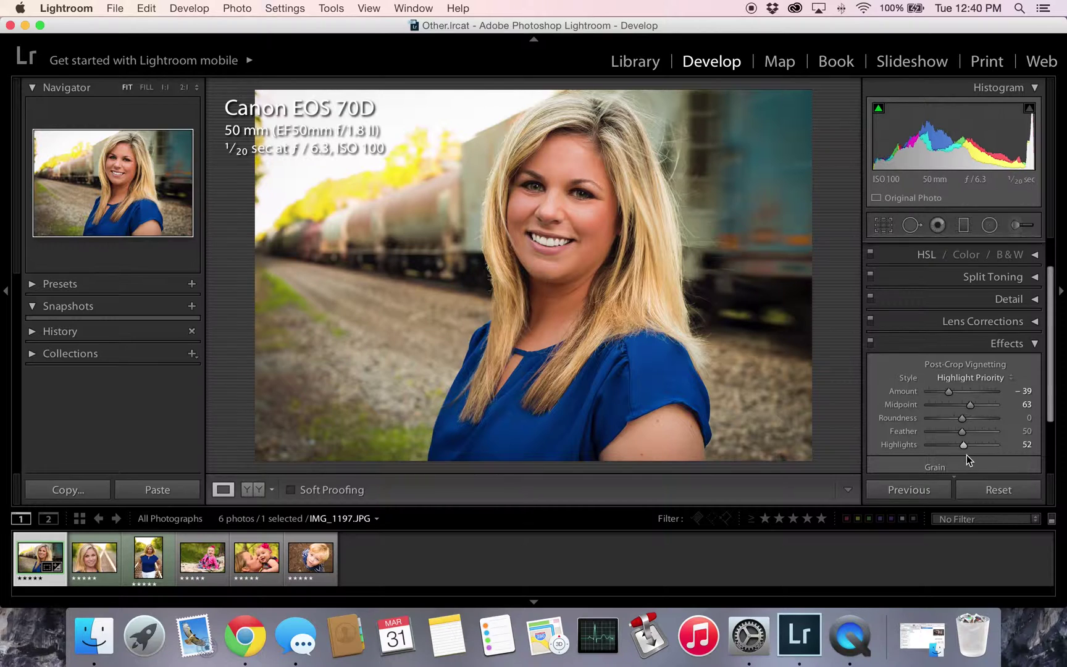
# - Select all six photos and sync only Effects and Process Version from the portrait
pyautogui.press('super+a')
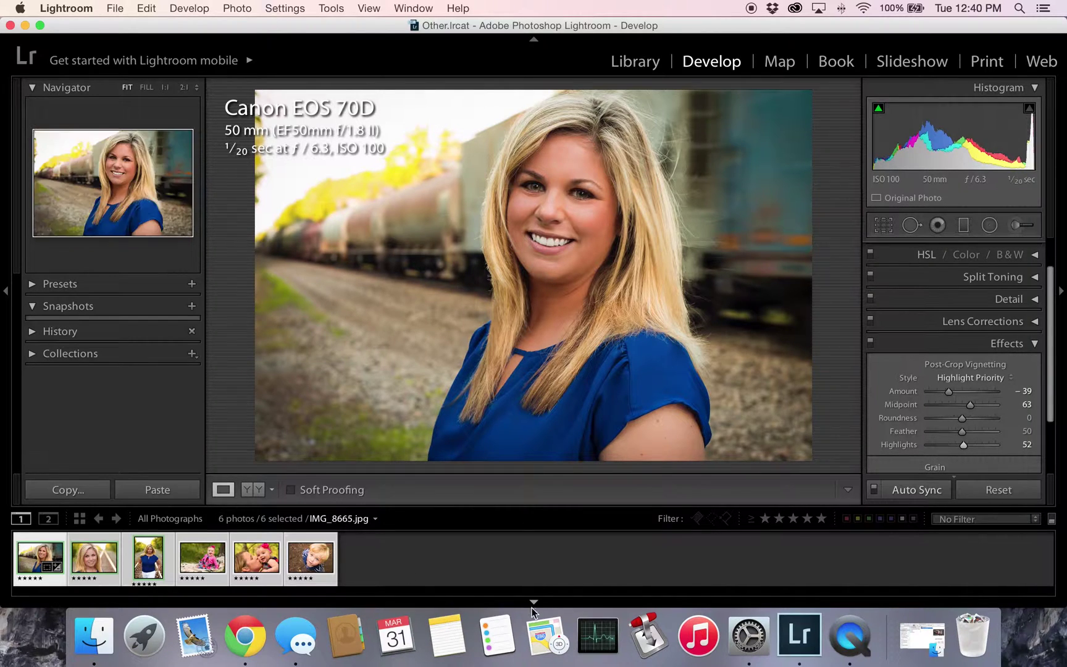
pyautogui.click(874, 488)
pyautogui.click(876, 489)
pyautogui.click(917, 490)
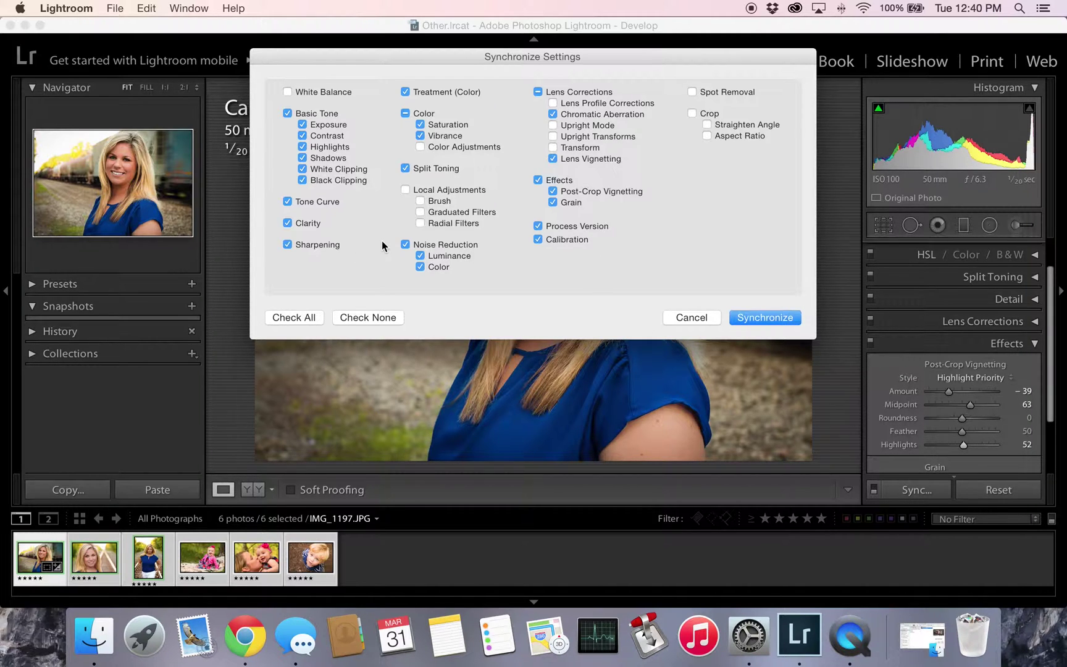
pyautogui.click(367, 317)
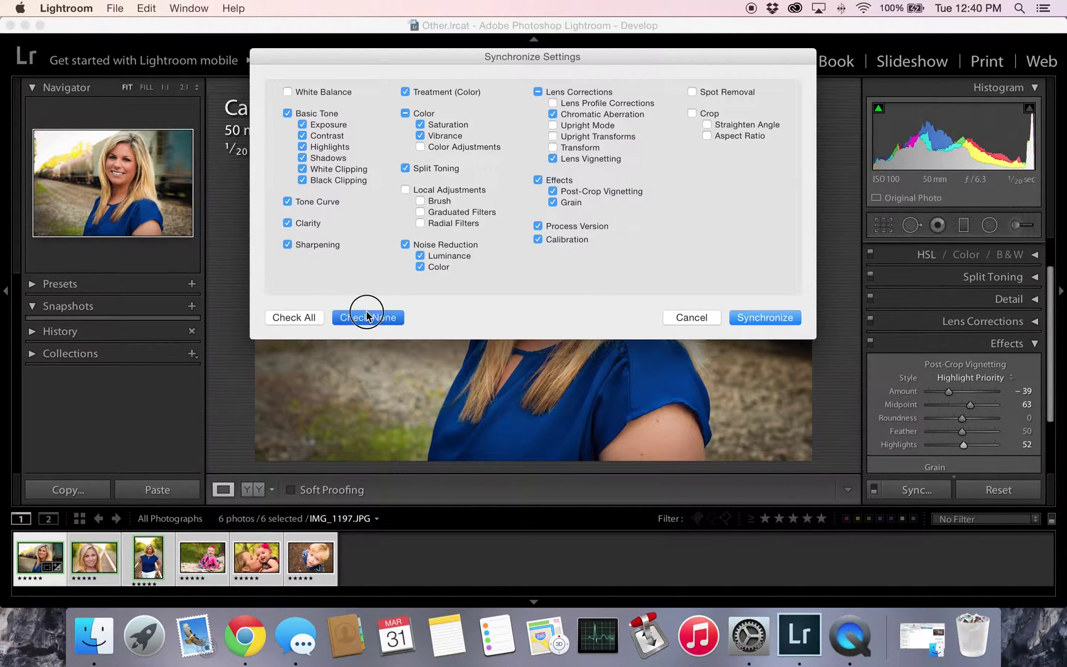
pyautogui.click(550, 225)
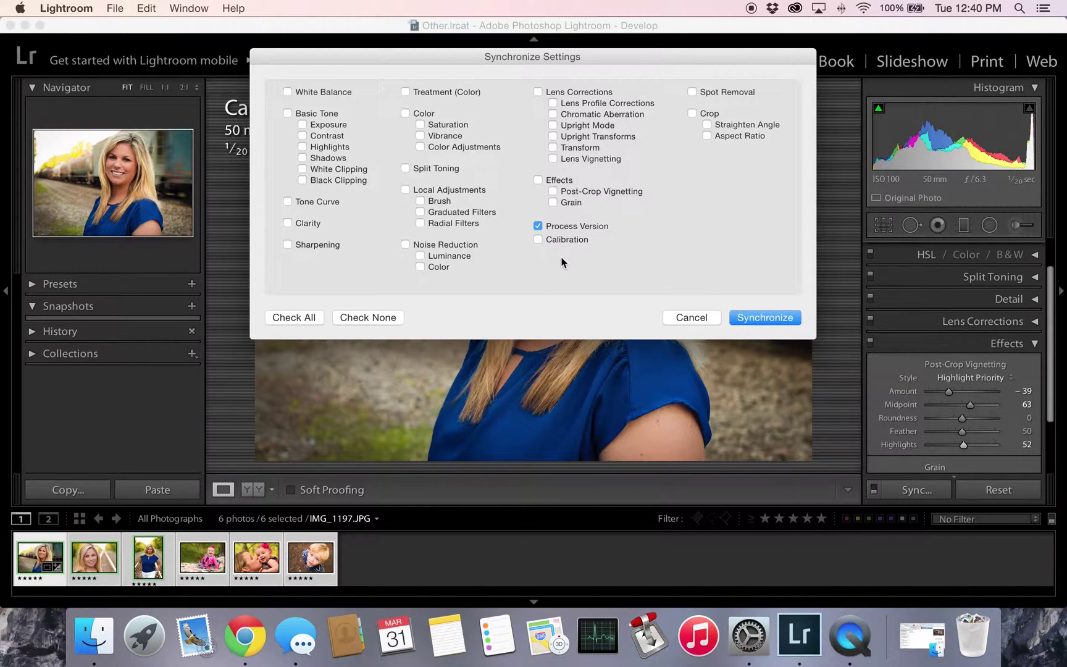
pyautogui.click(536, 180)
pyautogui.click(765, 319)
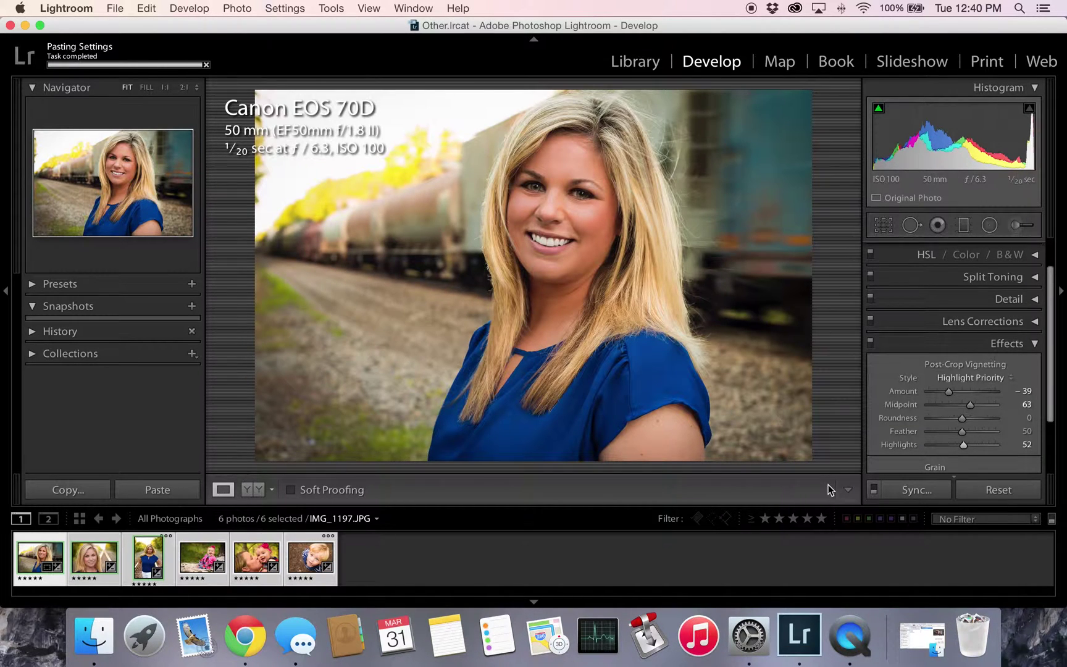
# - On the sitting-baby photo, set the post-crop vignette Amount to +94 for white edges
pyautogui.click(110, 559)
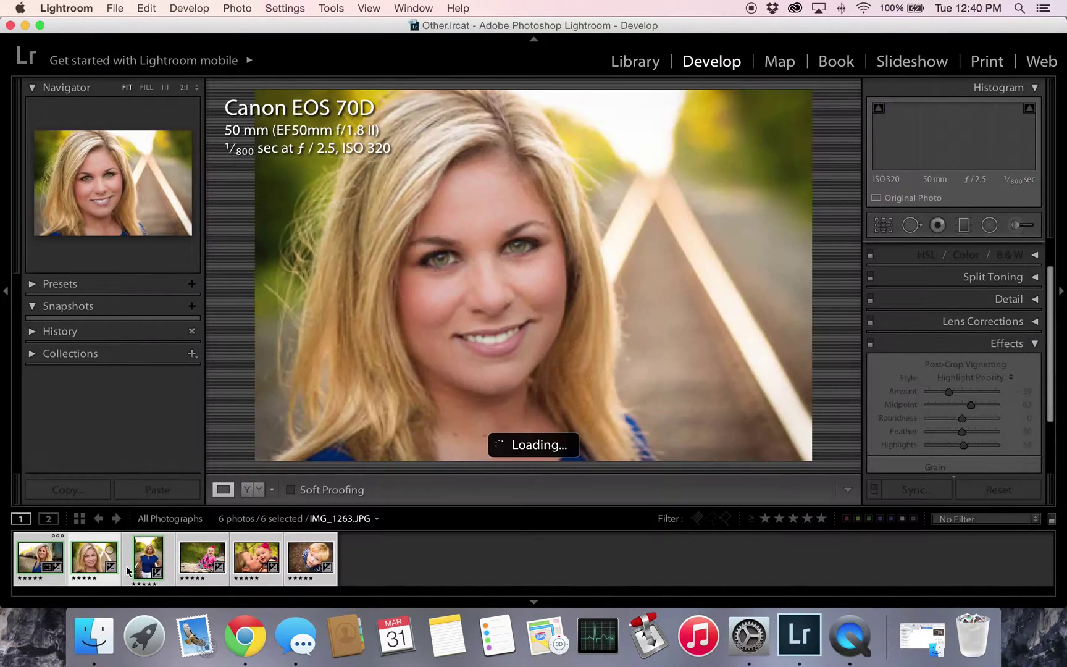
pyautogui.click(152, 570)
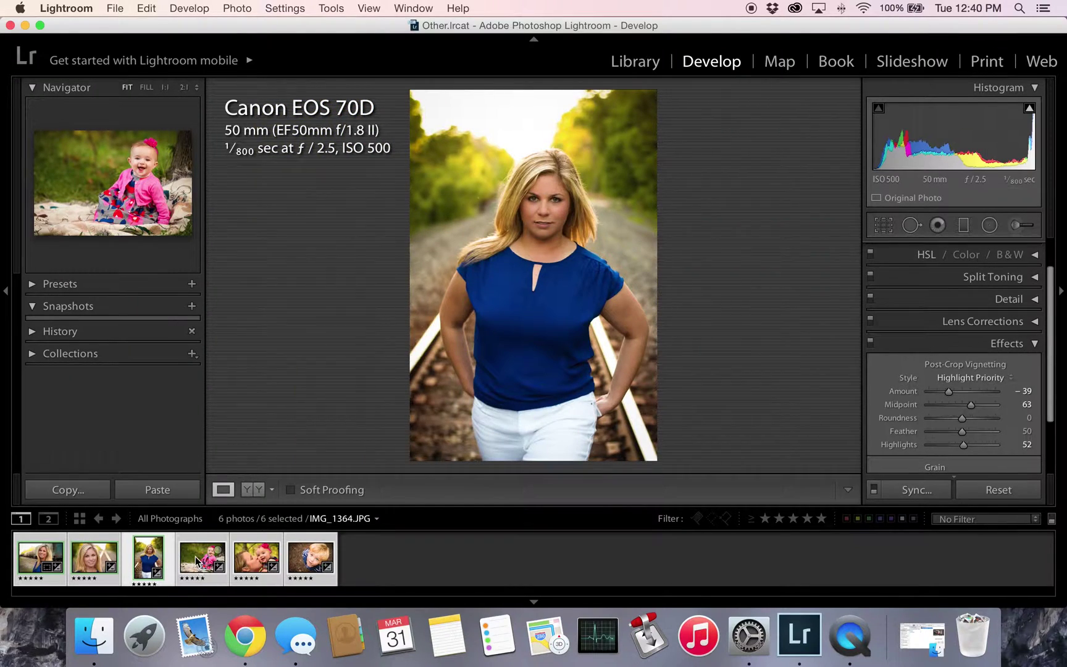
pyautogui.click(198, 562)
pyautogui.click(256, 559)
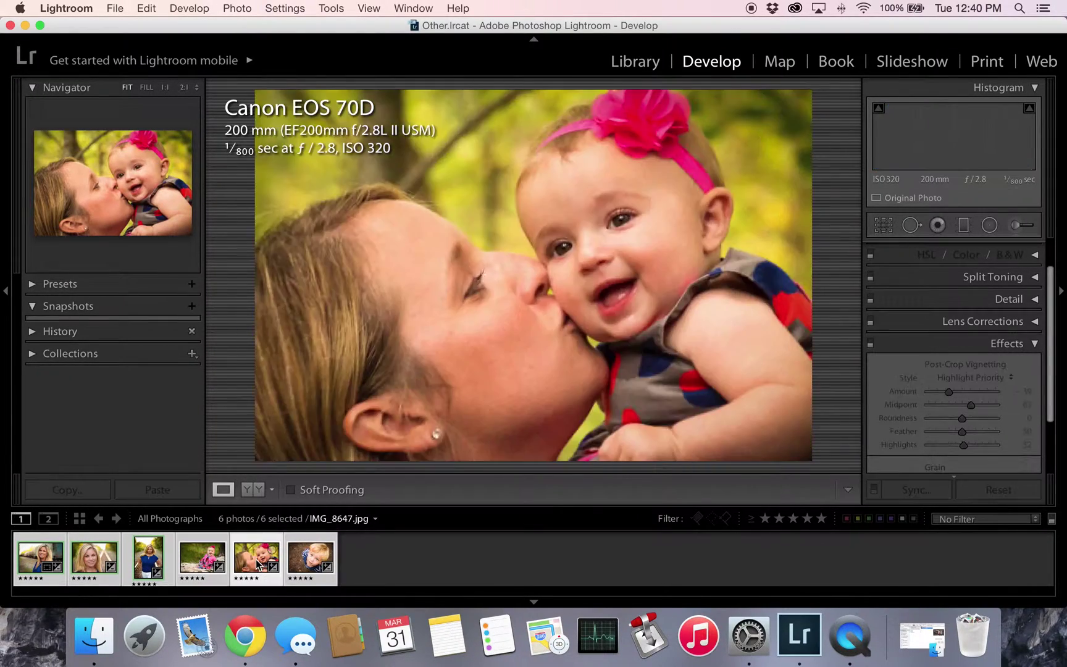
pyautogui.press('Left')
pyautogui.moveTo(951, 395); pyautogui.dragTo(994, 393)
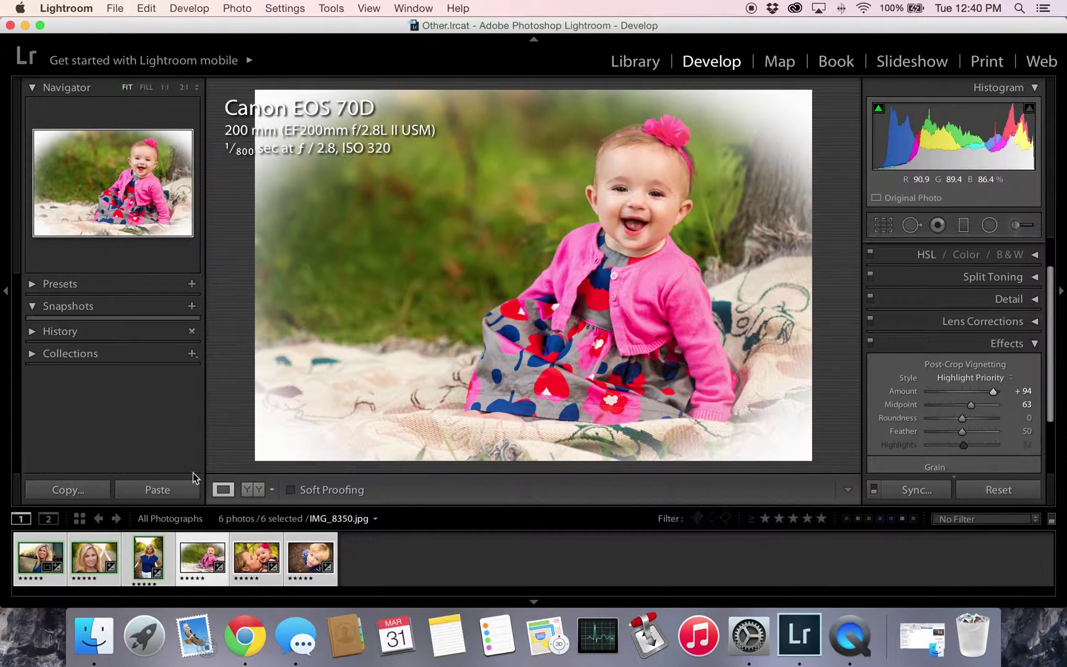
# - Browse the neighbouring filmstrip photos, then return to the vignetted baby photo
pyautogui.click(141, 559)
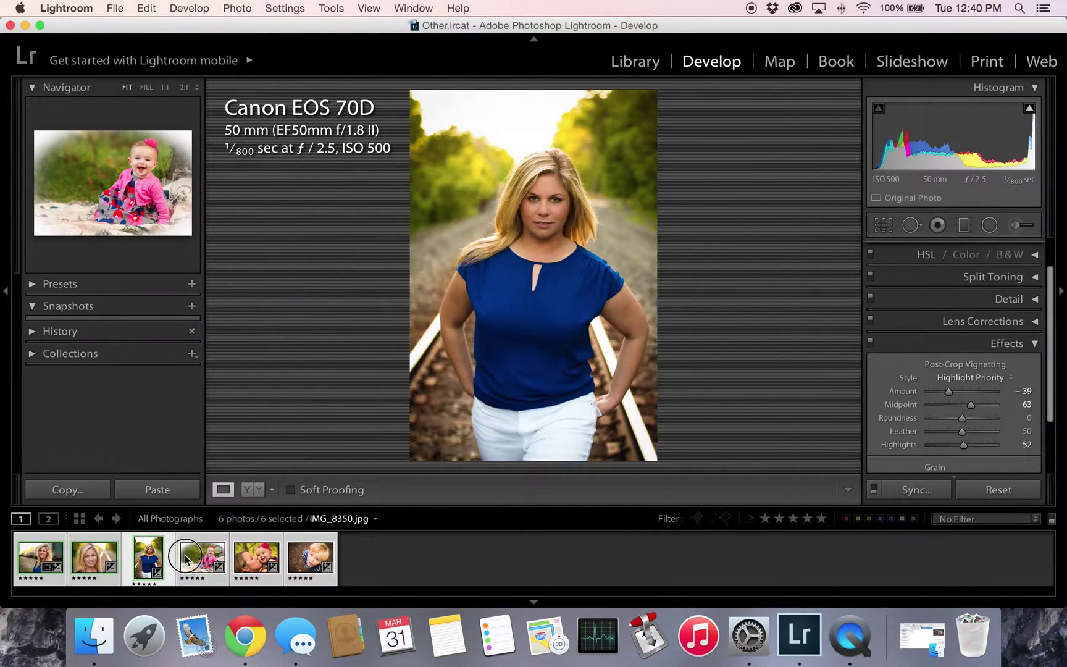
pyautogui.click(194, 559)
pyautogui.click(249, 566)
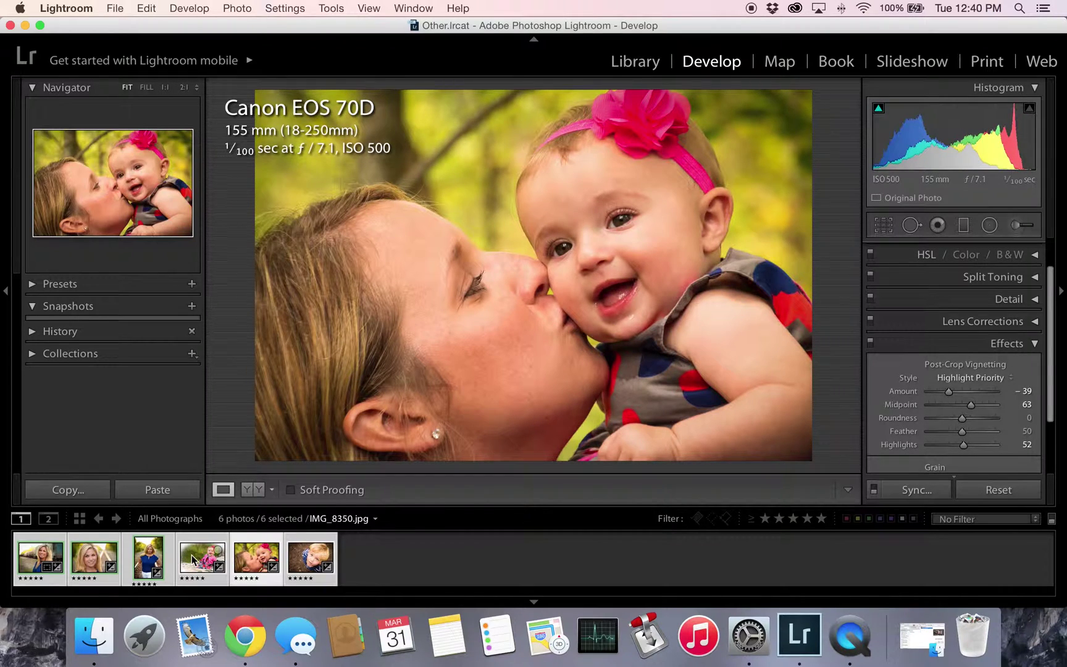
pyautogui.press('super+z')
# - Sync the +94 white vignette to all six photos and review four of them
pyautogui.click(927, 492)
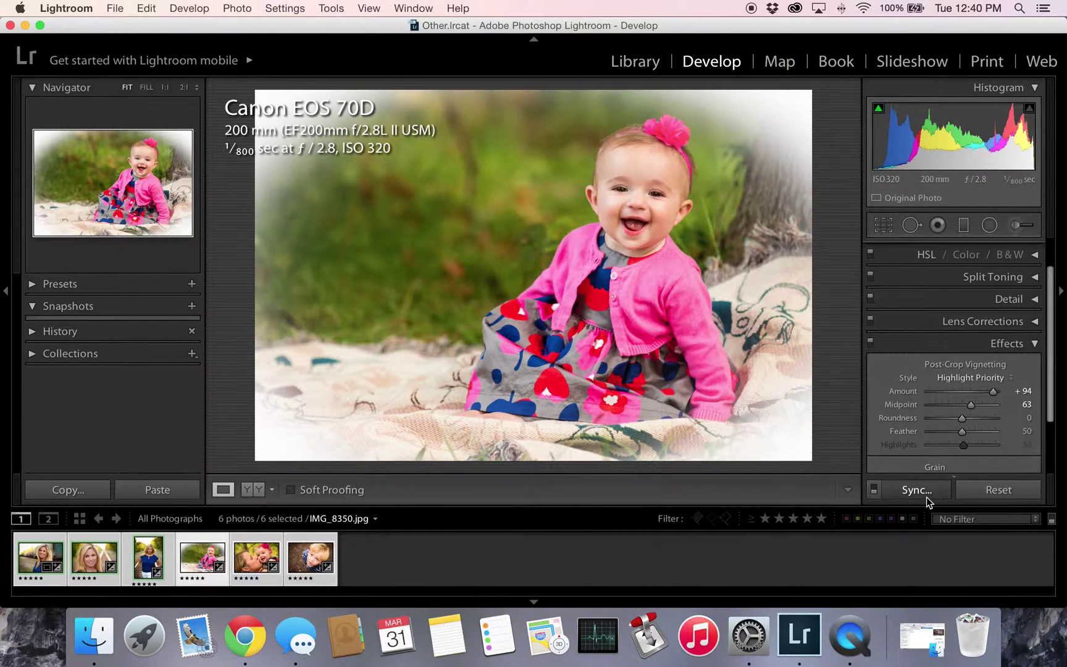
pyautogui.click(767, 317)
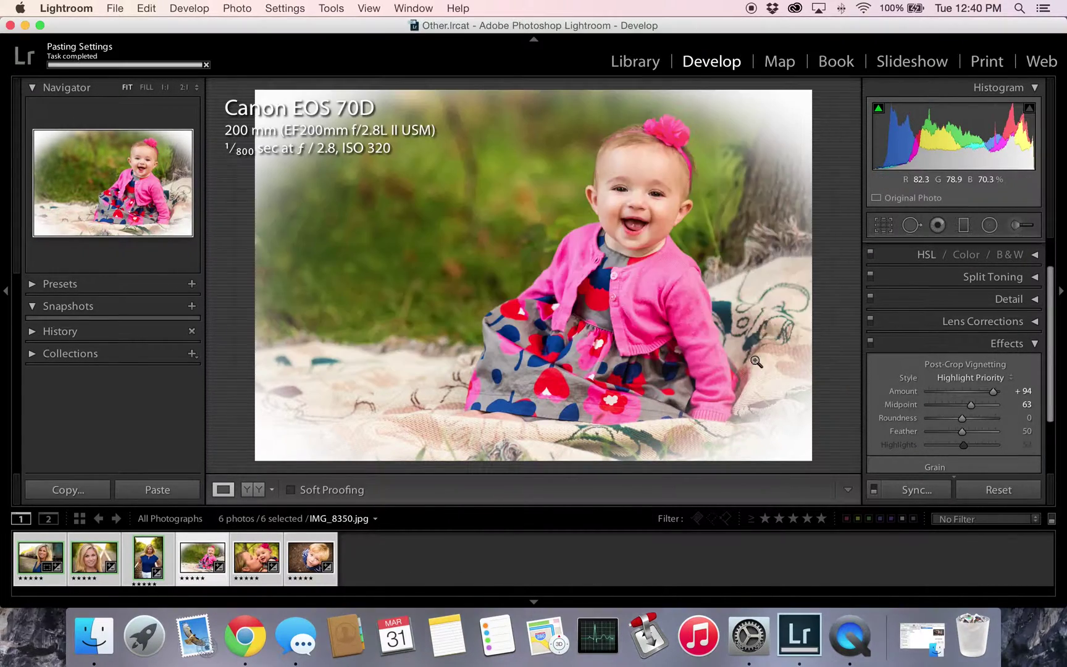
pyautogui.click(250, 565)
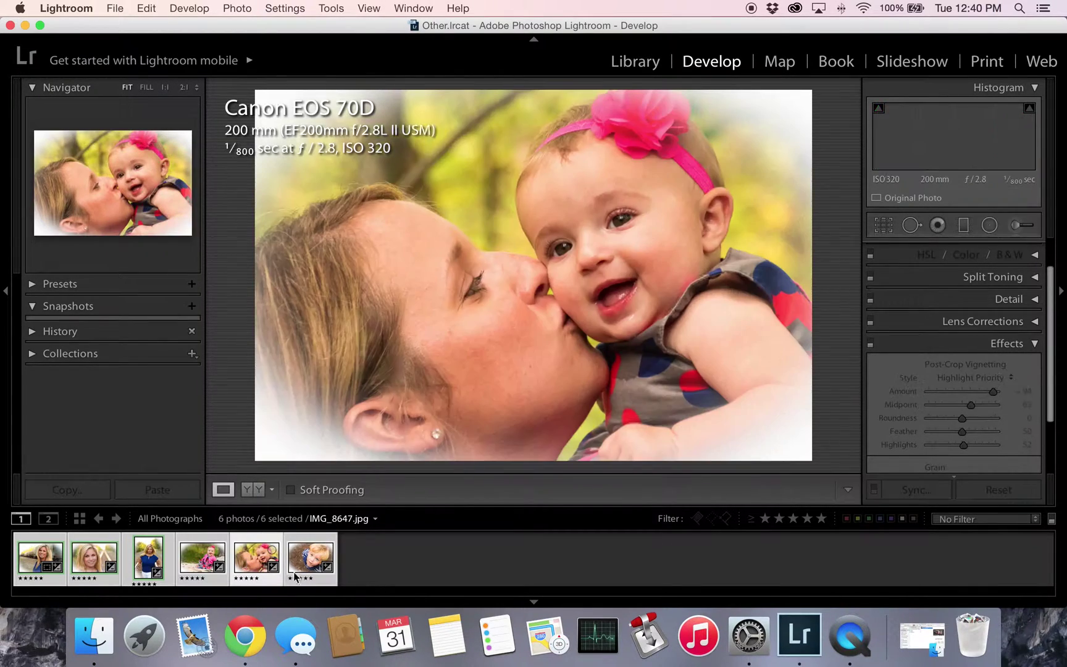
pyautogui.click(297, 565)
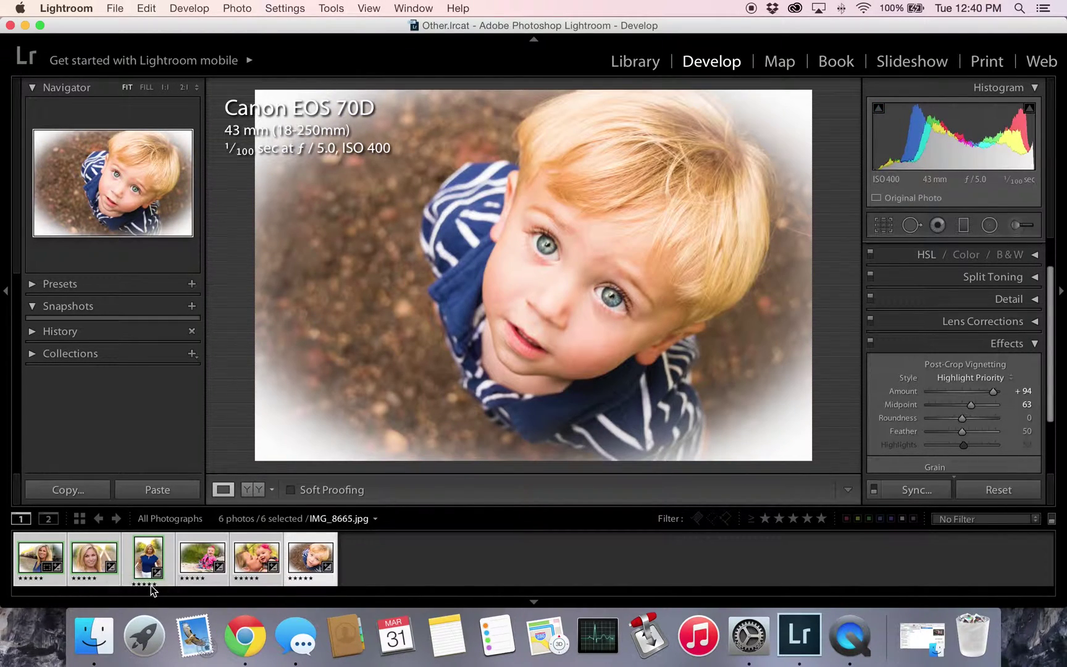
pyautogui.click(147, 565)
pyautogui.click(88, 560)
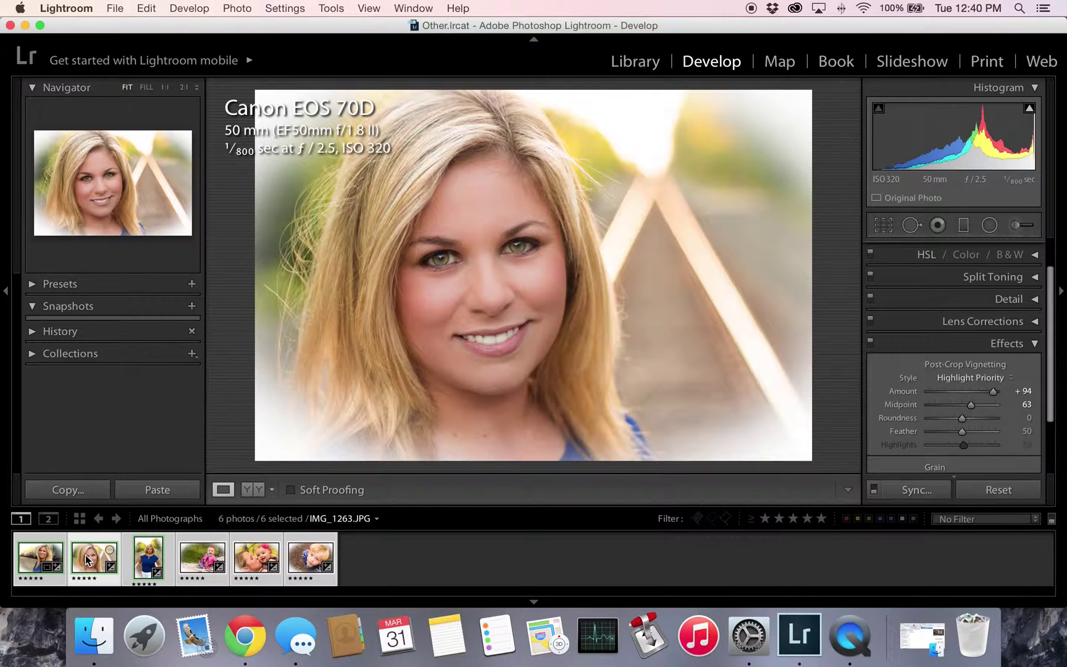